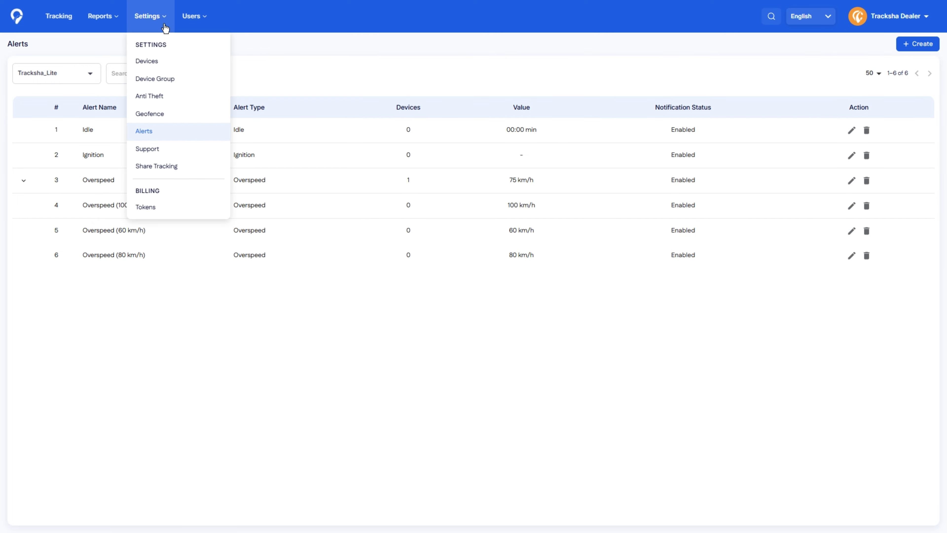
# Step: Start a new geofence for company Tracksha_Lite with zone type Restricted Geofence and zone name "Restricted Area"
pyautogui.click(157, 108)
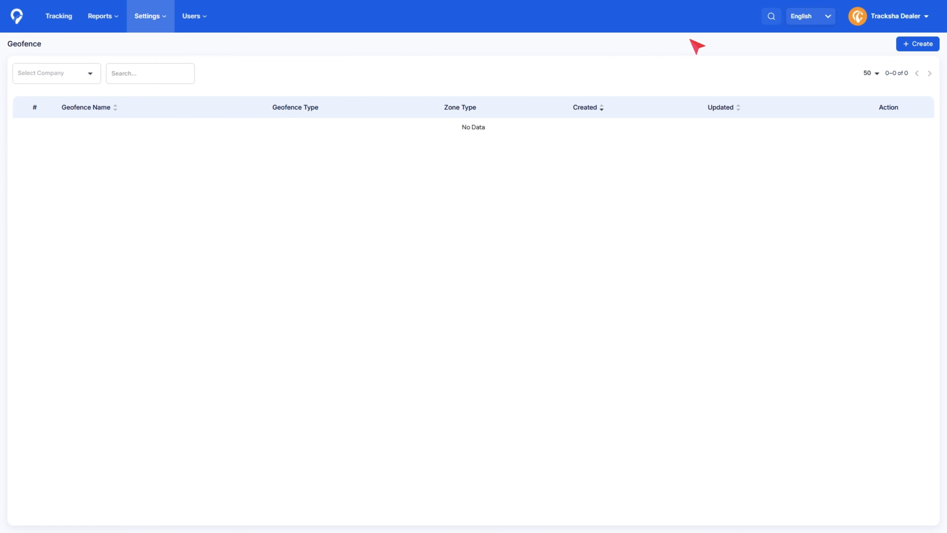
pyautogui.click(911, 48)
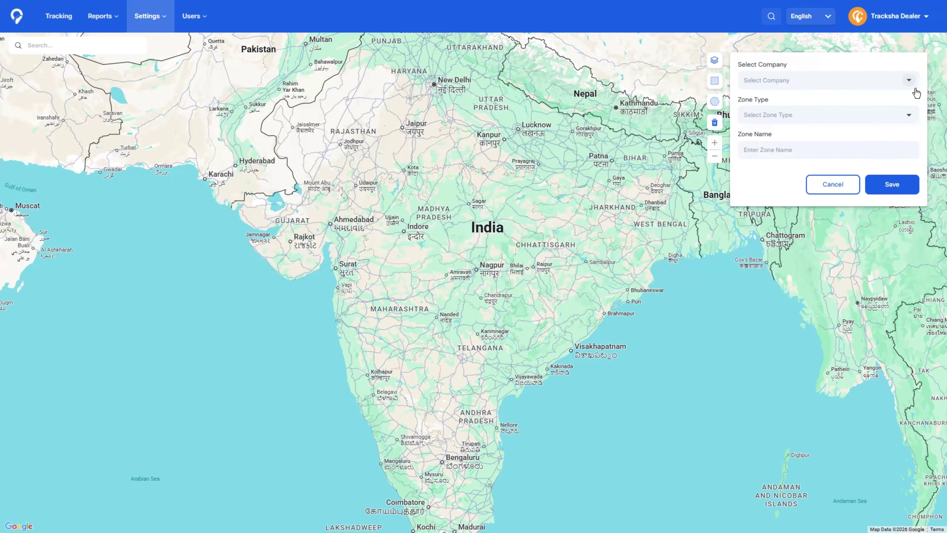
pyautogui.click(909, 82)
pyautogui.click(900, 121)
pyautogui.click(912, 122)
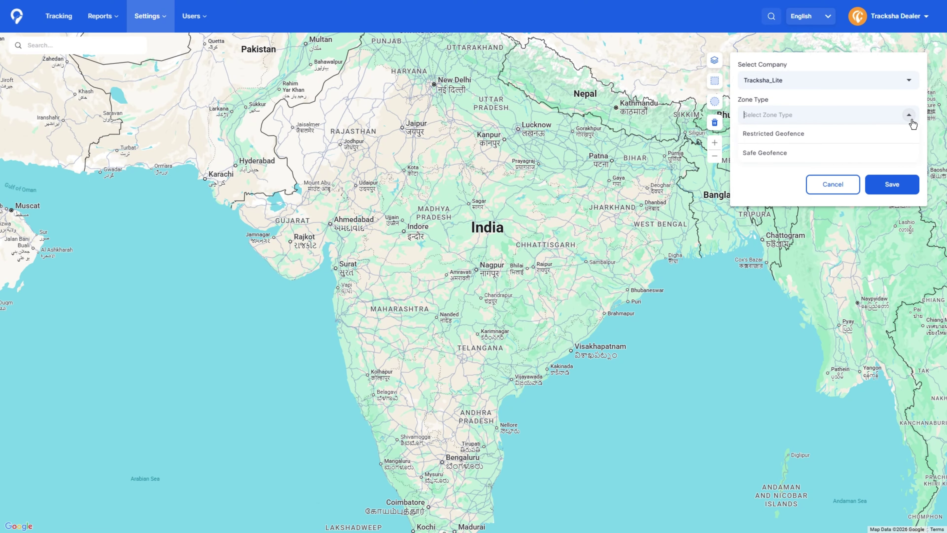
pyautogui.click(903, 140)
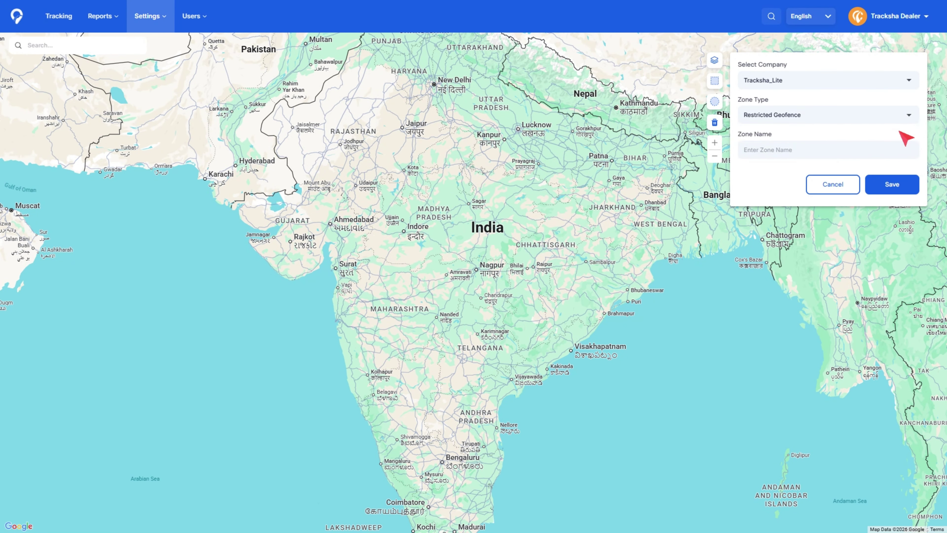
pyautogui.write('Restricted Area')
# Step: Try out a five-point polygon around the Mumbai airport, and a circle of about 2.32 km radius southeast of it
pyautogui.scroll(6, 339, 326)
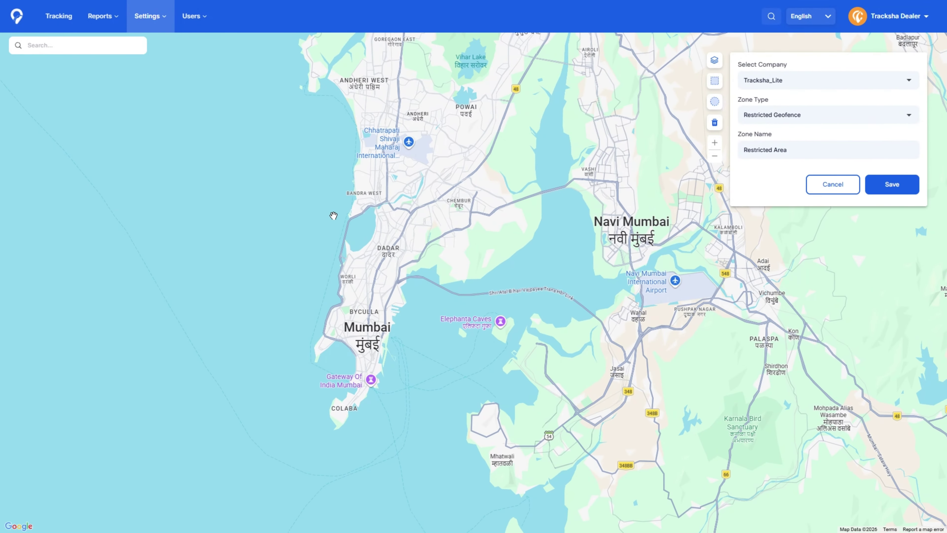
pyautogui.click(715, 80)
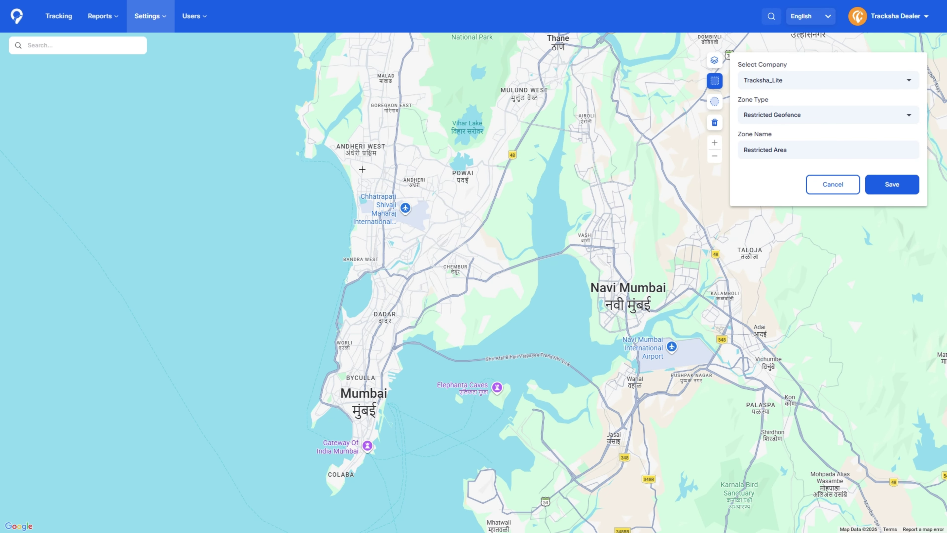
pyautogui.click(380, 188)
pyautogui.click(432, 194)
pyautogui.click(438, 237)
pyautogui.click(413, 238)
pyautogui.click(368, 227)
pyautogui.click(381, 188)
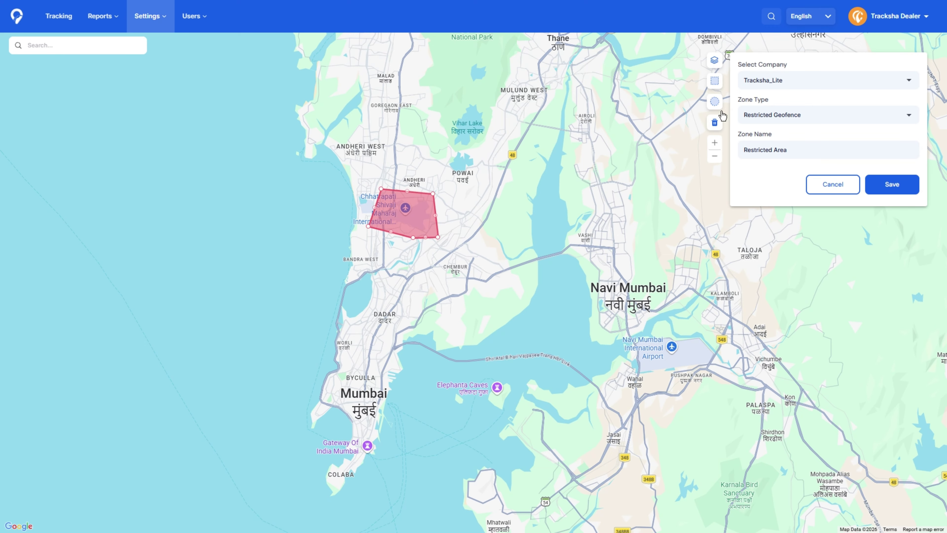
pyautogui.click(715, 101)
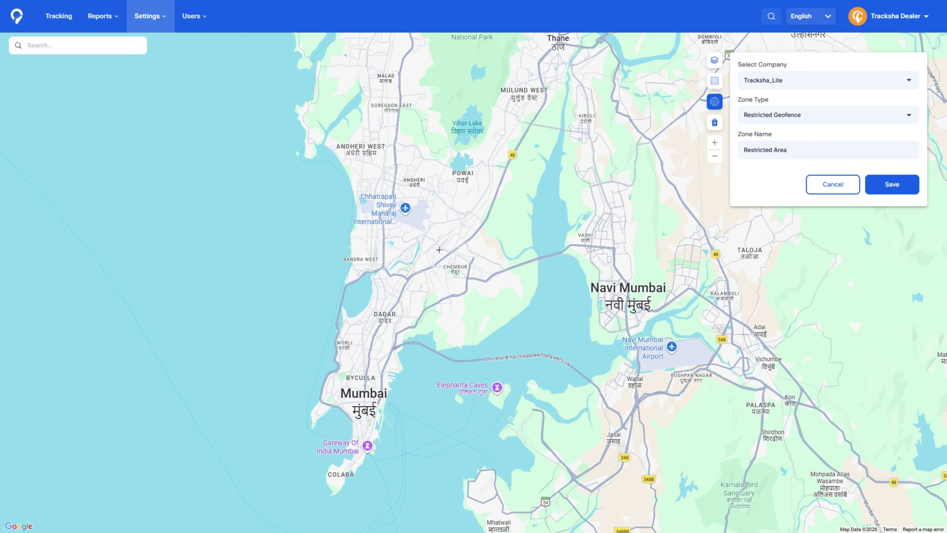
pyautogui.moveTo(429, 246); pyautogui.dragTo(459, 246)
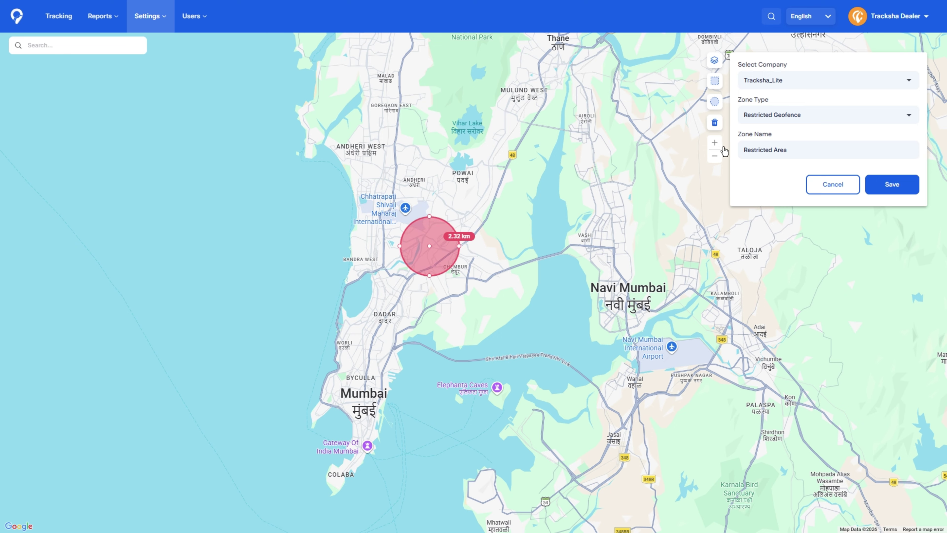
# Step: Draw a circular zone of about 2.38 km radius over the Mumbai airport and save the geofence
pyautogui.click(715, 101)
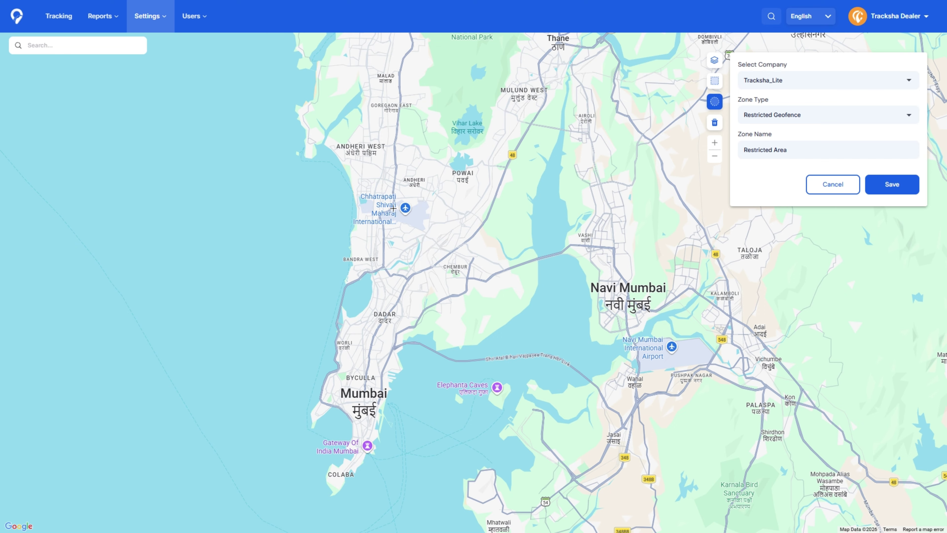
pyautogui.moveTo(408, 215); pyautogui.dragTo(436, 229)
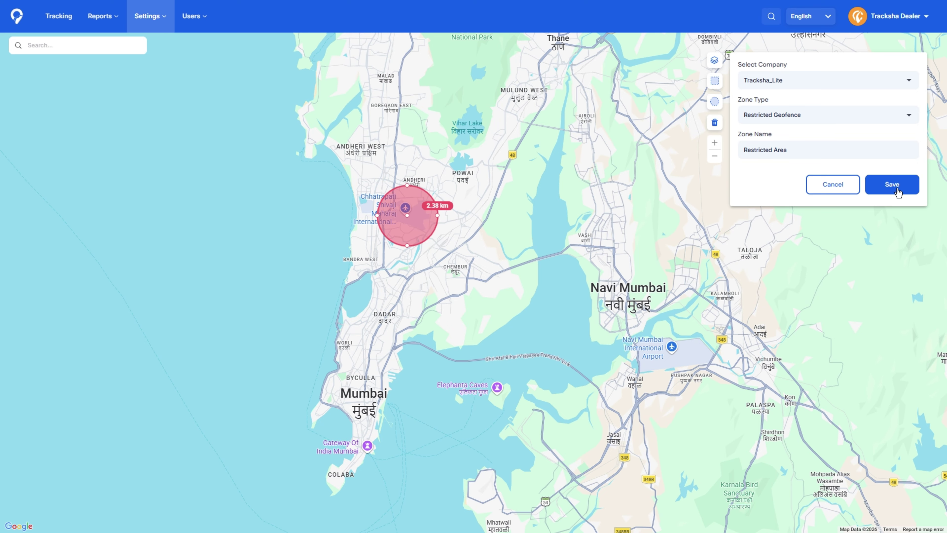
pyautogui.click(897, 190)
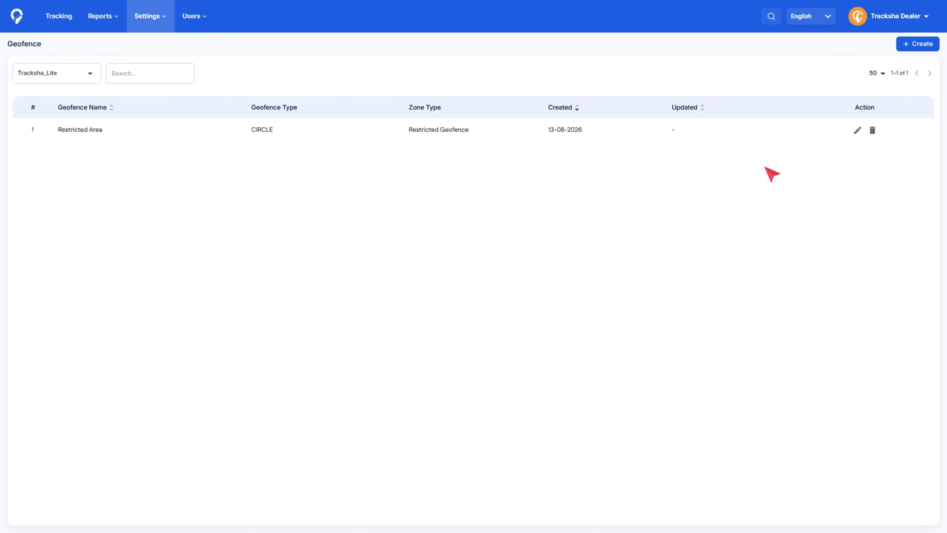
# Step: Start a new alert for company Tracksha_Lite with the alert type Geofence
pyautogui.click(173, 23)
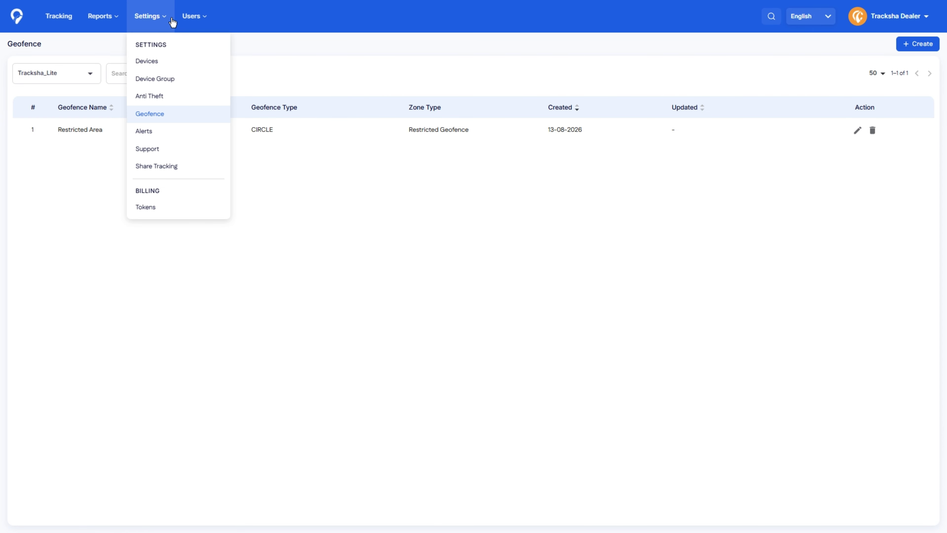
pyautogui.click(157, 134)
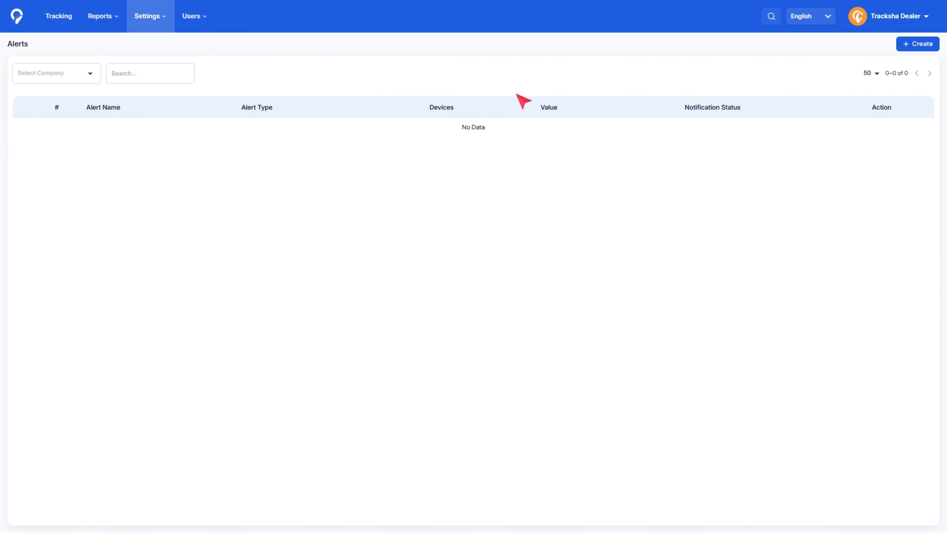
pyautogui.click(910, 42)
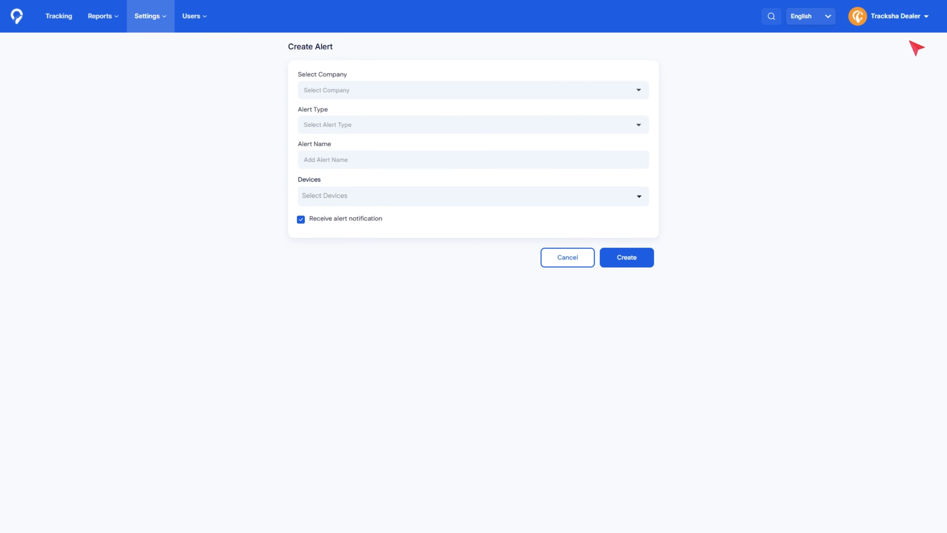
pyautogui.click(648, 97)
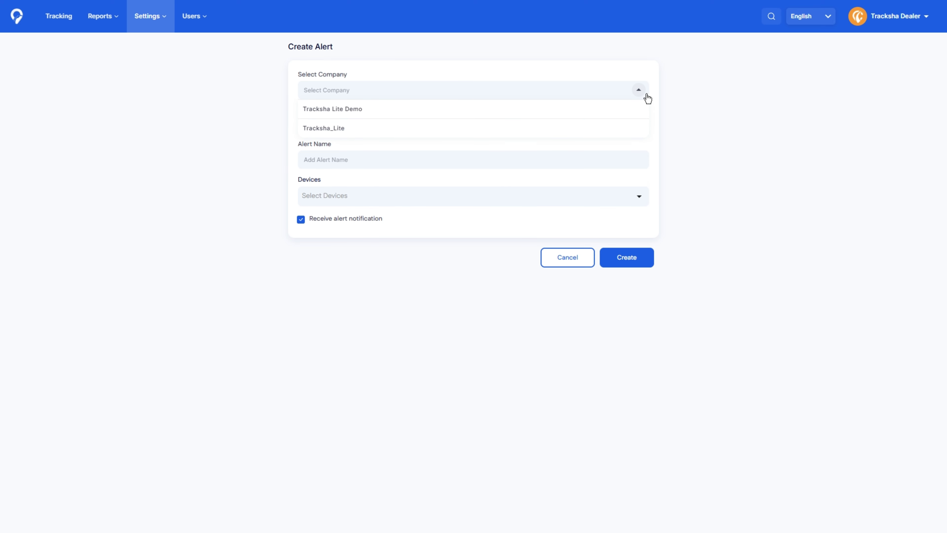
pyautogui.click(636, 129)
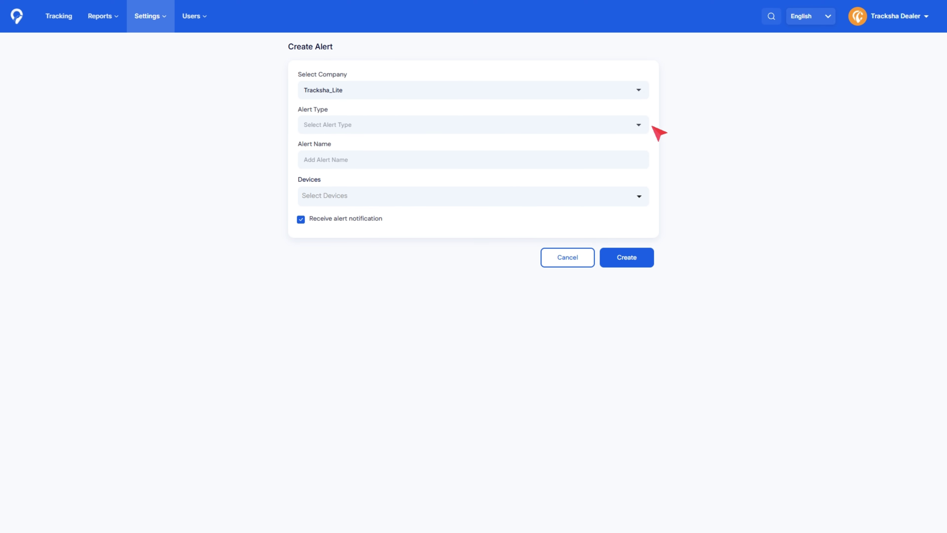
pyautogui.click(647, 133)
pyautogui.click(609, 201)
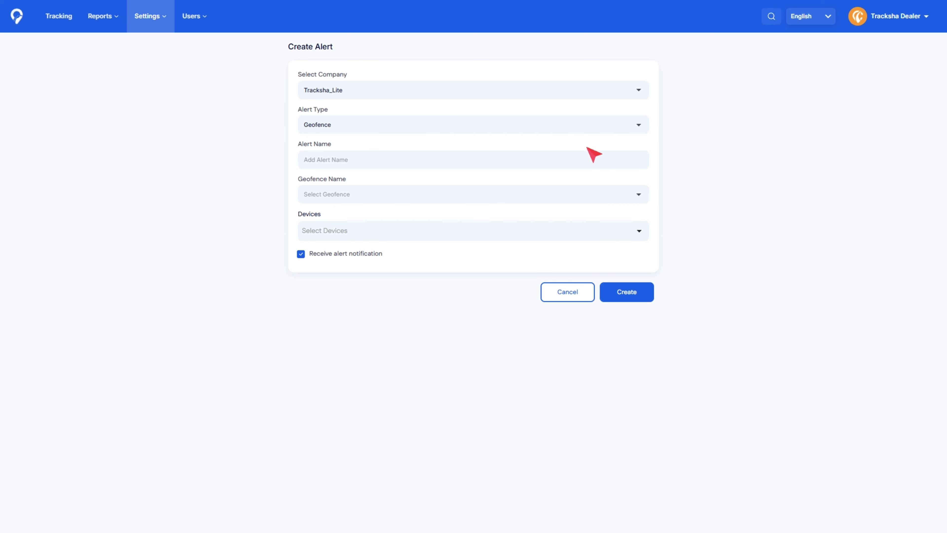
# Step: Name the alert "Restricted Zone" and link it to the Restricted Area geofence
pyautogui.click(592, 165)
pyautogui.write('Restricted Zone')
pyautogui.click(644, 201)
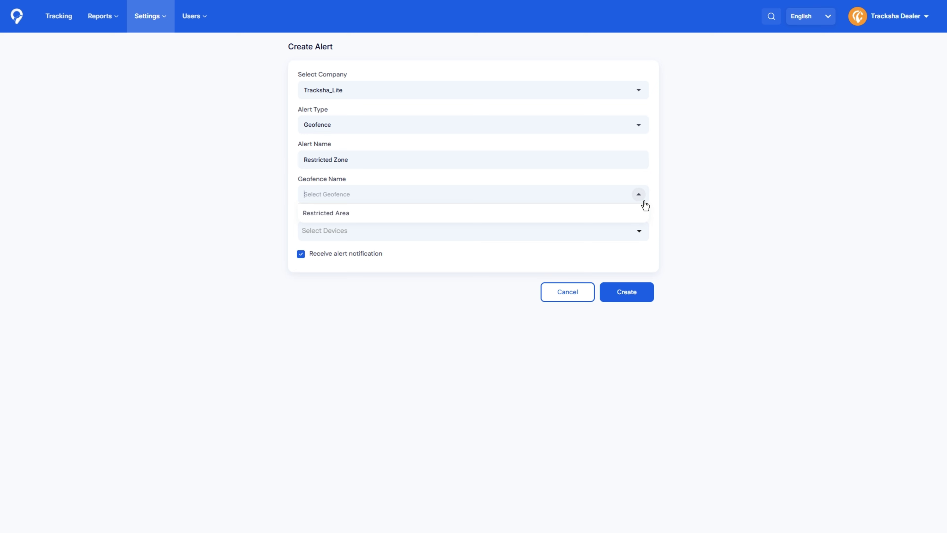
pyautogui.click(608, 216)
# Step: Create the alert for the Tracksha Car device and expand the Restricted Zone entry in the alerts list
pyautogui.click(642, 235)
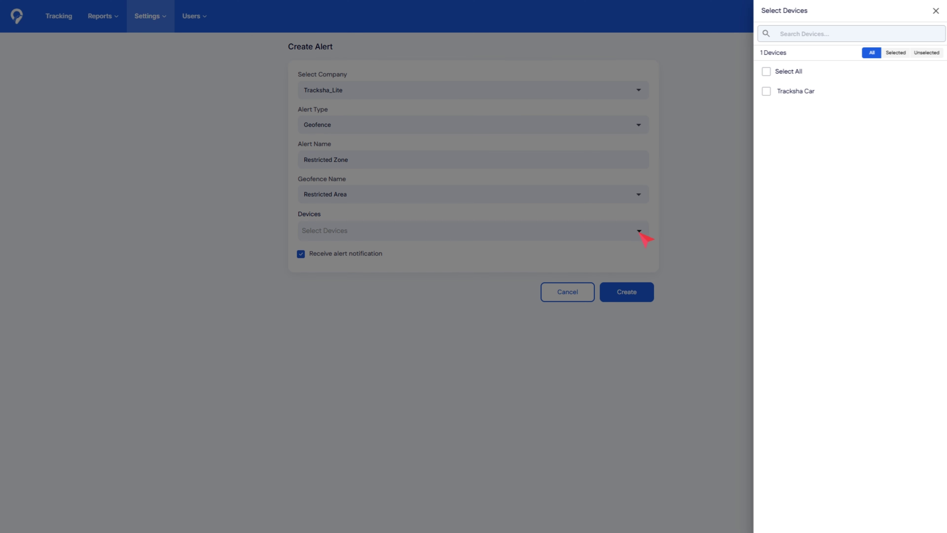
pyautogui.click(768, 98)
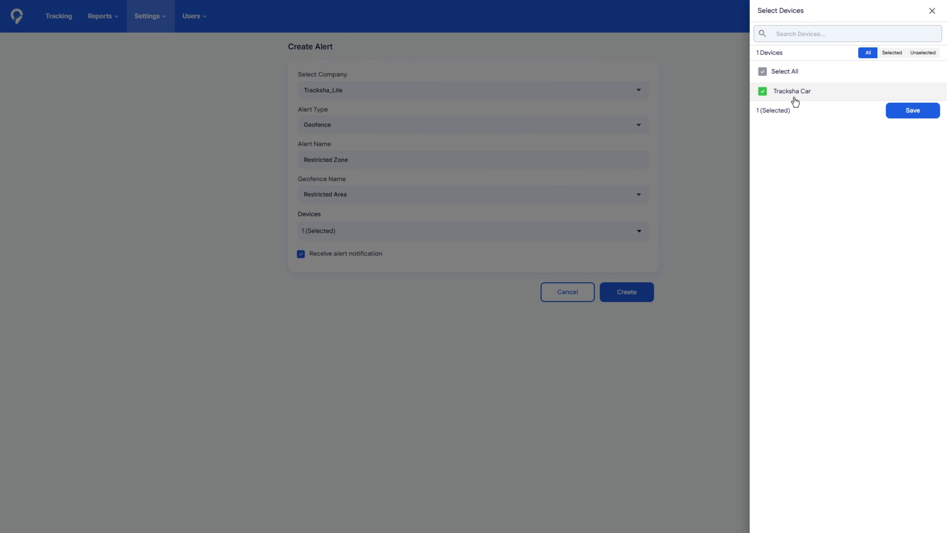
pyautogui.click(905, 117)
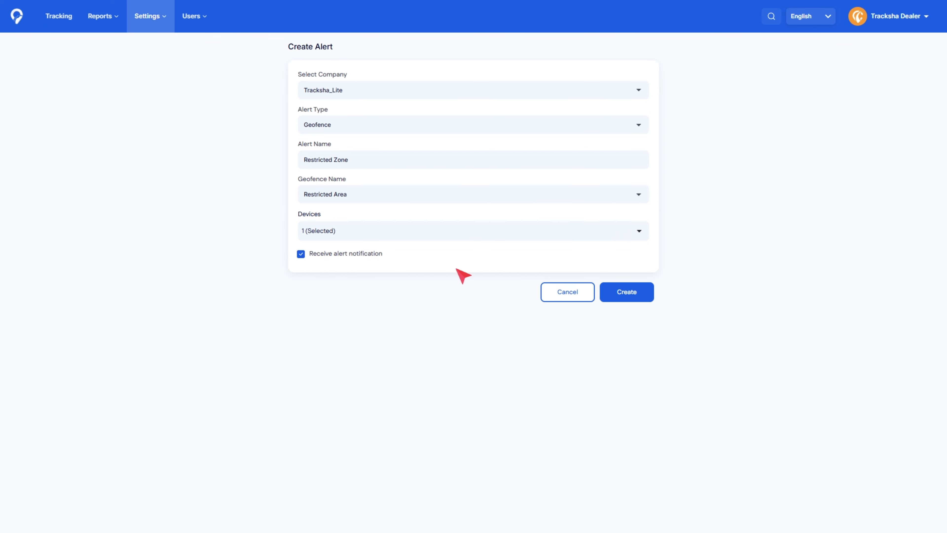
pyautogui.click(633, 301)
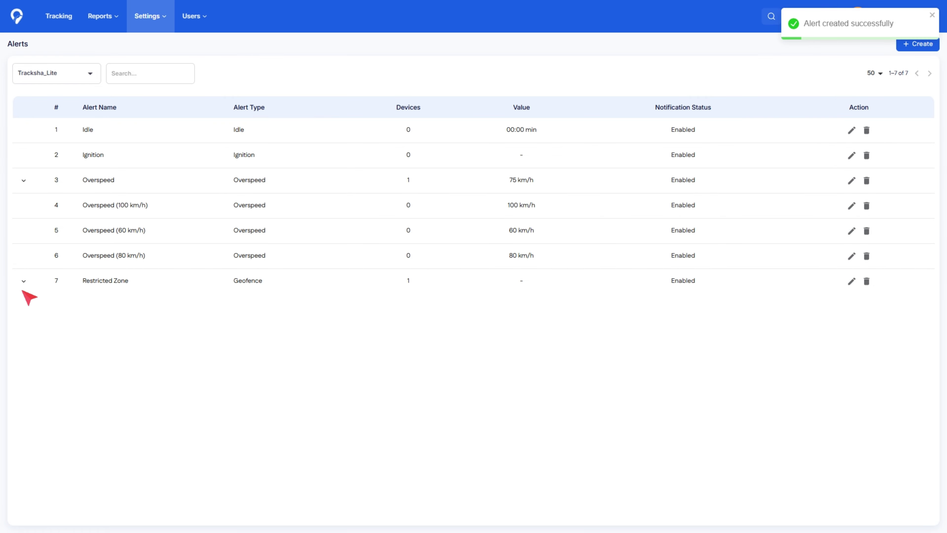
pyautogui.click(24, 281)
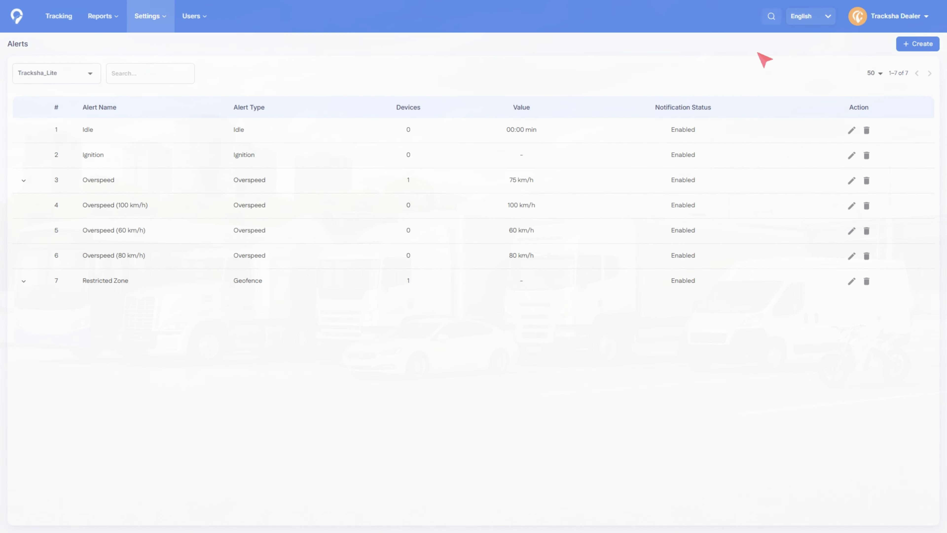
# Step: Open live tracking for company Tracksha Lite Demo and show vehicle NM07BA0002 on the map
pyautogui.click(63, 28)
pyautogui.click(95, 91)
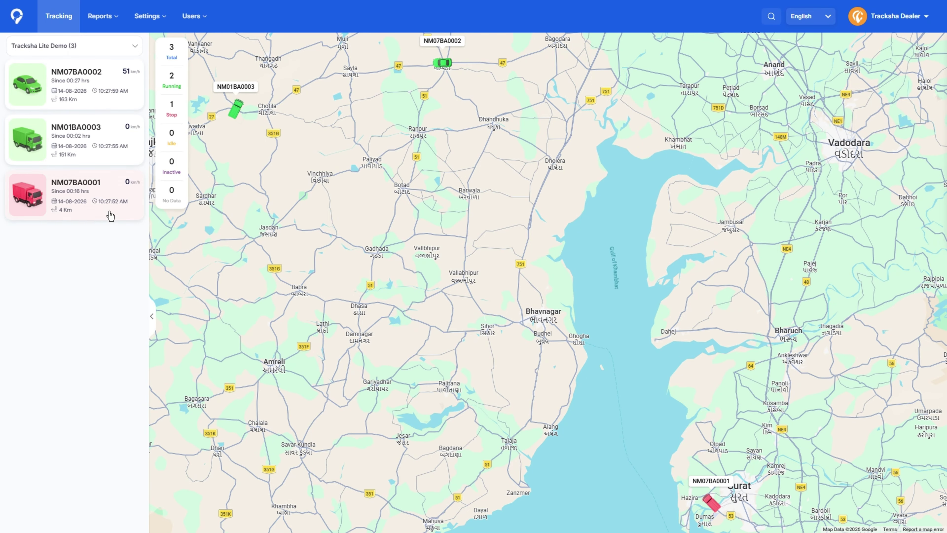
pyautogui.click(123, 105)
pyautogui.scroll(-5, 547, 263)
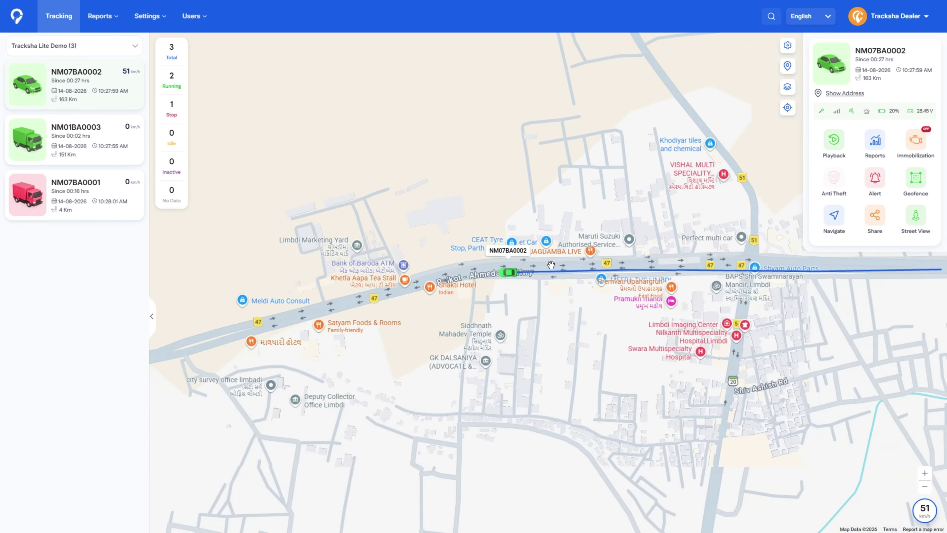
pyautogui.scroll(2, 551, 264)
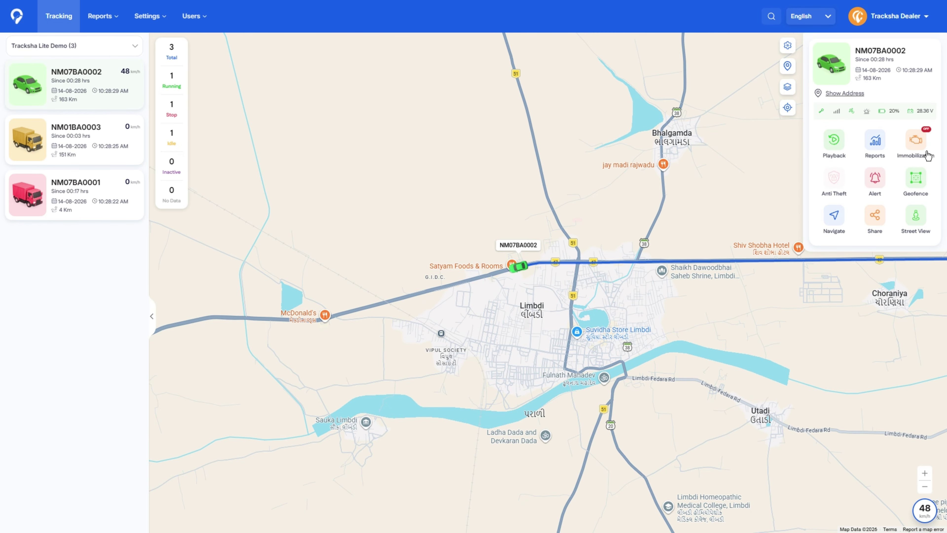
pyautogui.click(927, 155)
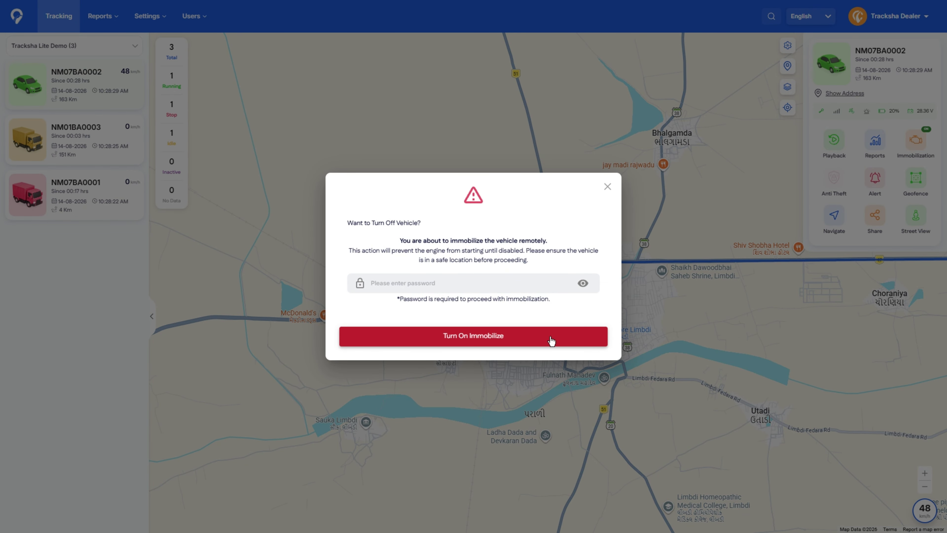
pyautogui.click(608, 186)
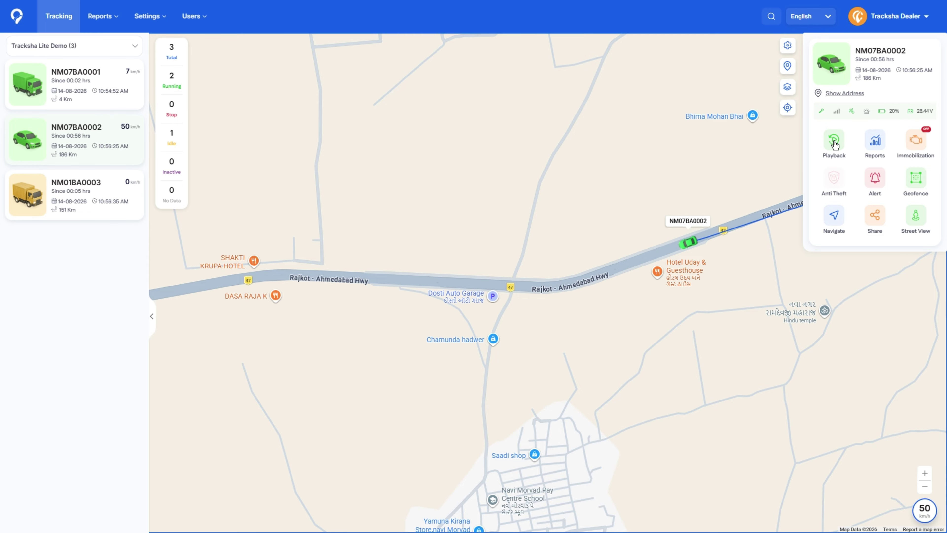
# Step: Load the route playback of NM07BA0002 for the last 7 days and start playing it
pyautogui.click(834, 144)
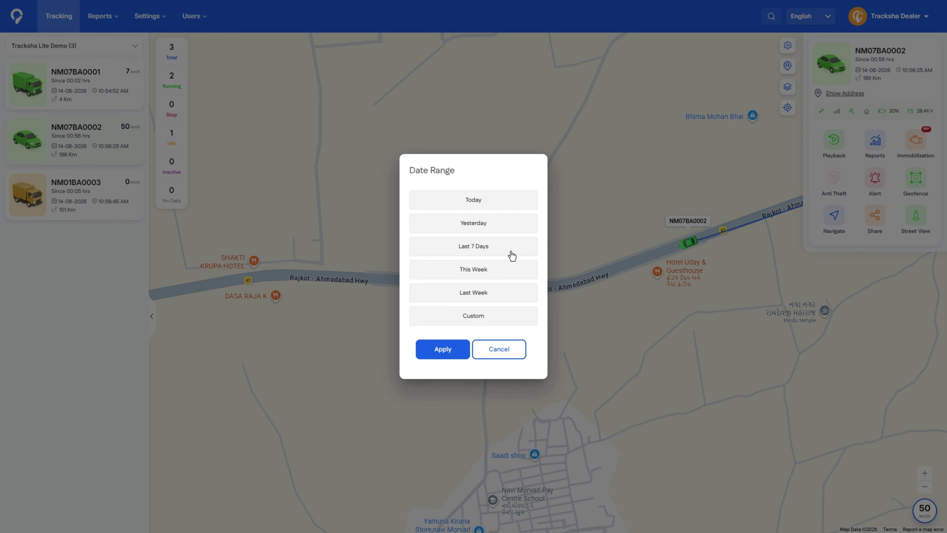
pyautogui.click(512, 256)
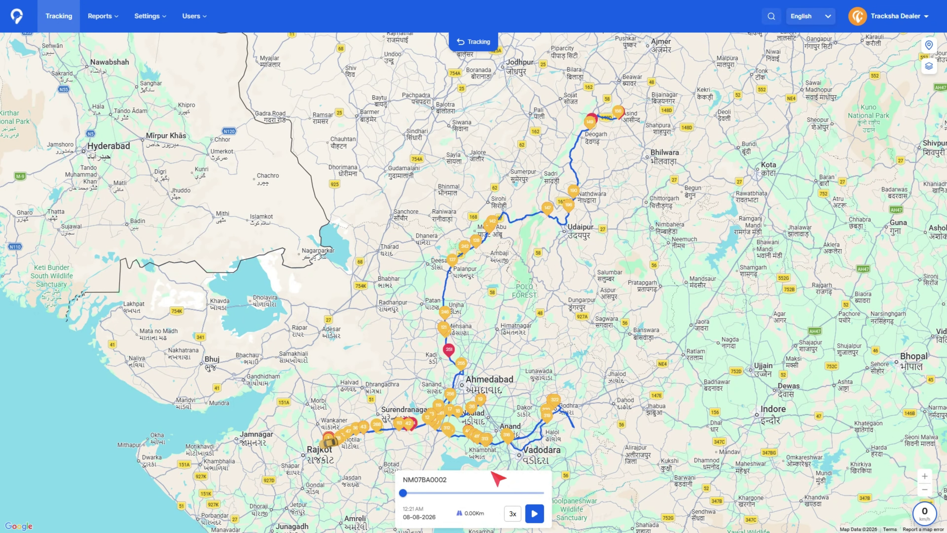
pyautogui.click(535, 514)
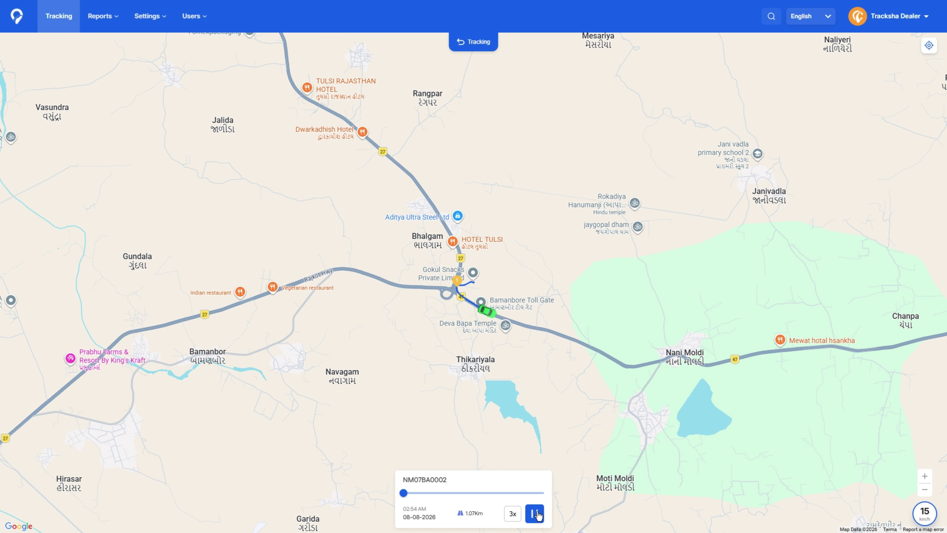
# Step: Pause and resume the route playback with the map following the vehicle, and return to live tracking
pyautogui.click(535, 513)
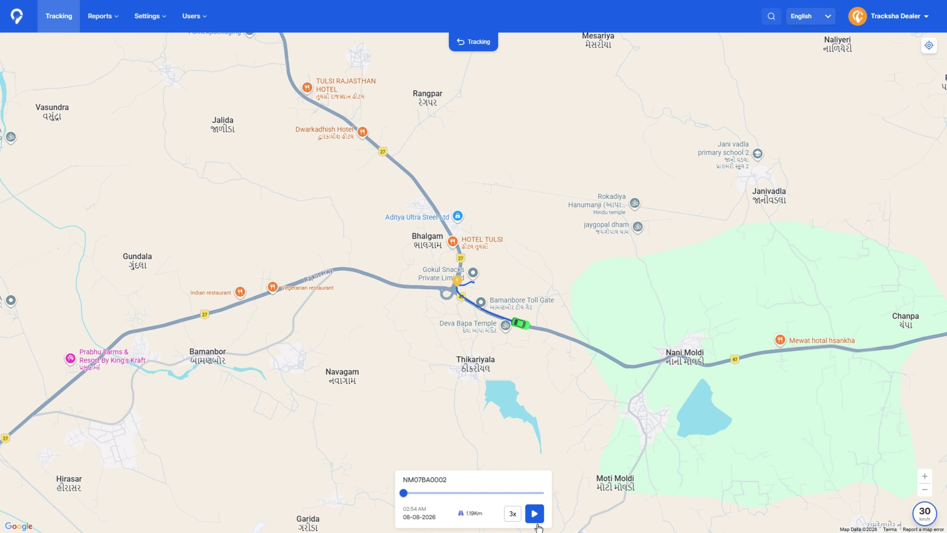
pyautogui.click(513, 523)
pyautogui.click(514, 524)
pyautogui.click(535, 514)
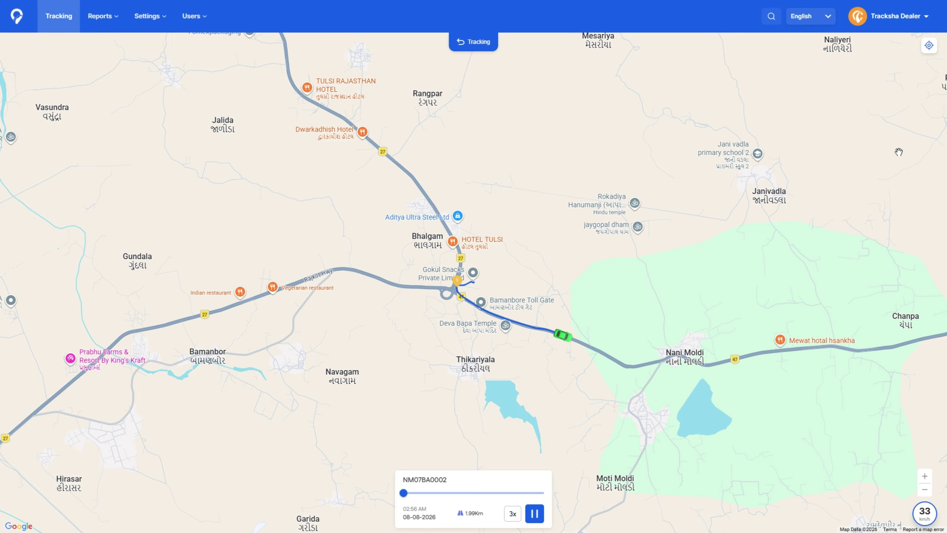
pyautogui.click(935, 51)
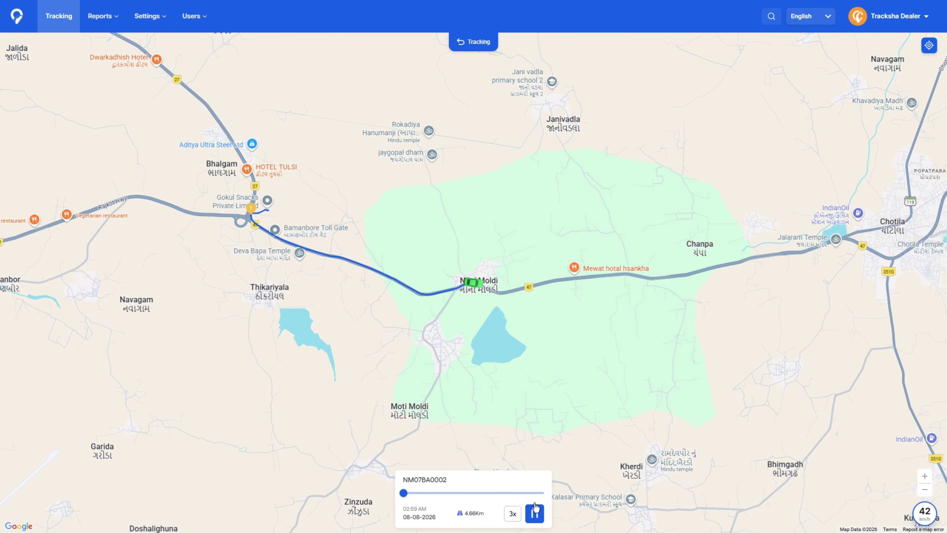
pyautogui.click(474, 41)
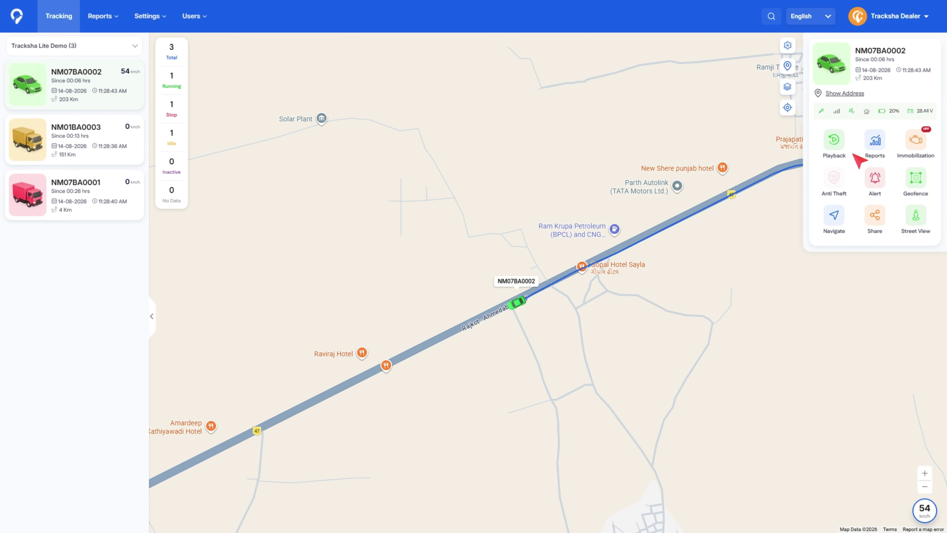
# Step: Open the Travel report, set its company to Tracksha Lite Demo, and open the device choices
pyautogui.moveTo(115, 23)
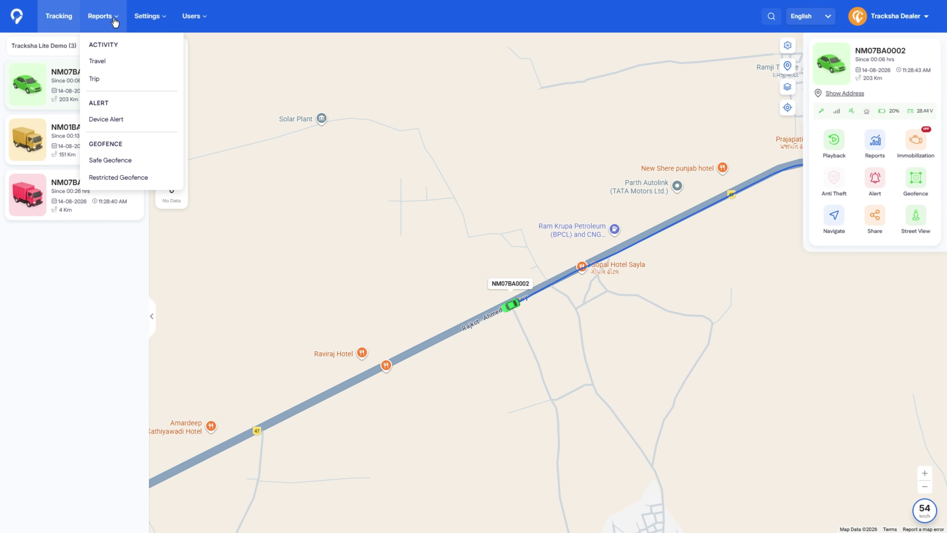
pyautogui.click(108, 63)
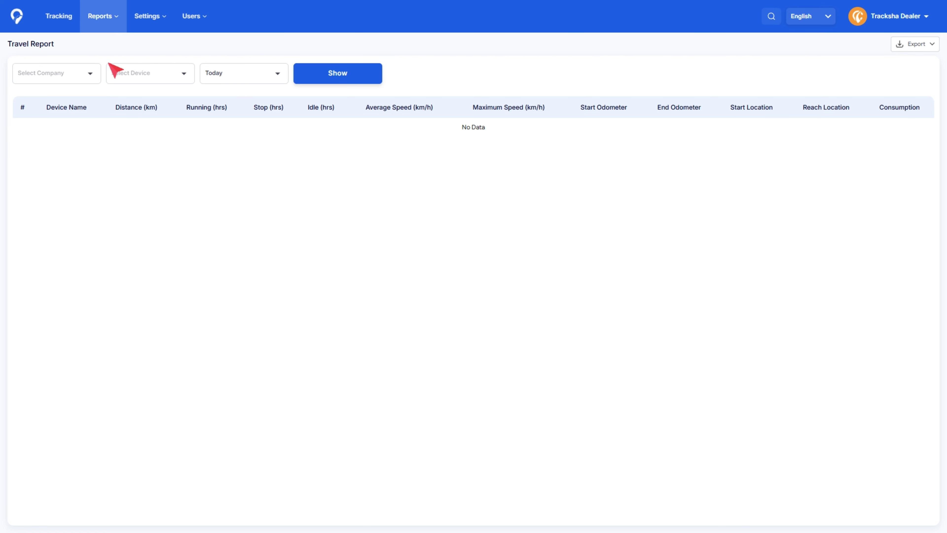
pyautogui.click(96, 80)
pyautogui.click(84, 98)
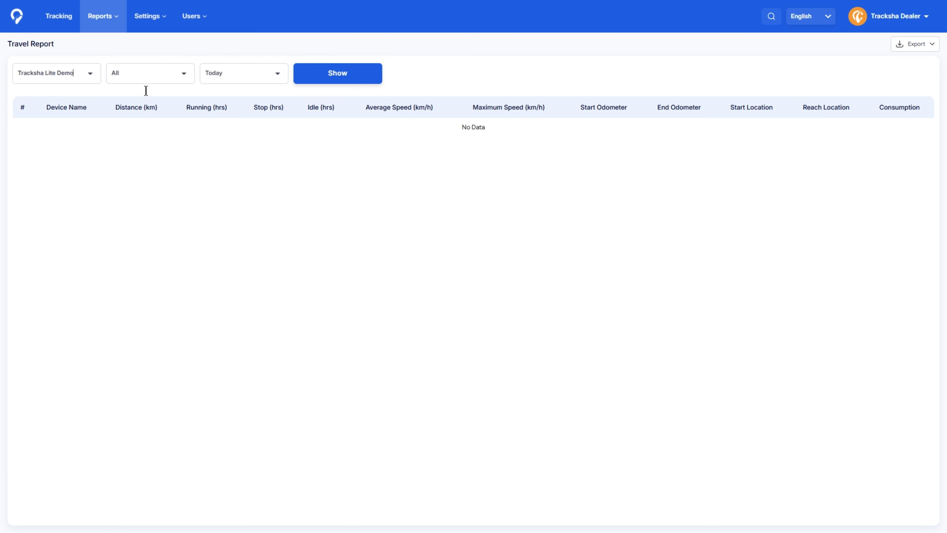
pyautogui.click(194, 79)
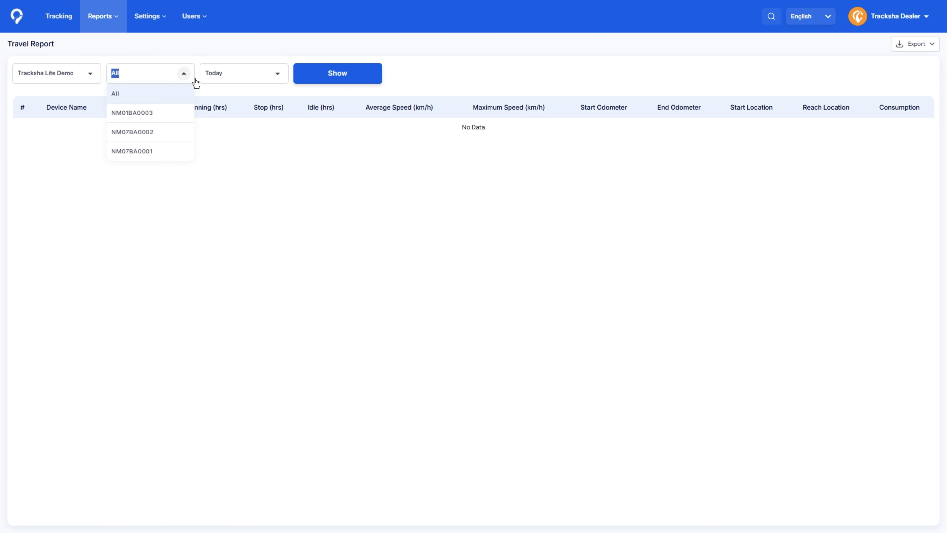